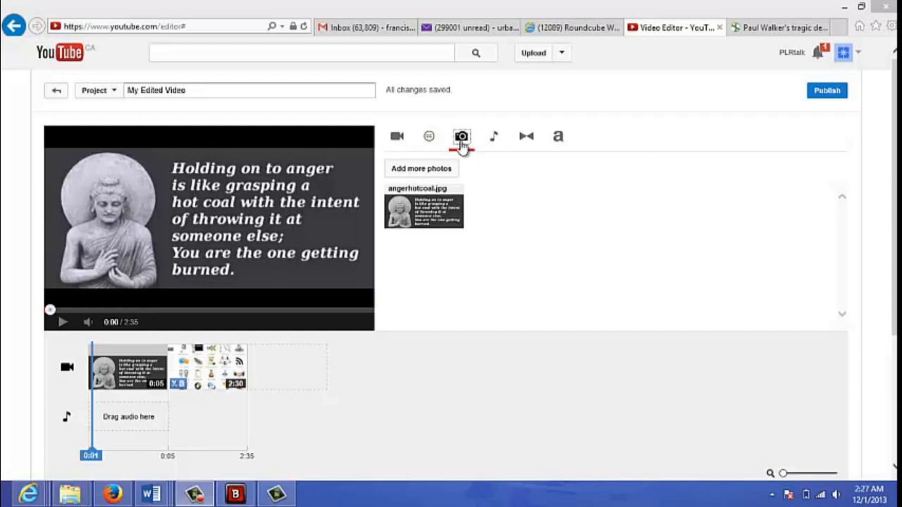
Step: Add the "Payday" track from the audio library to the start of the timeline's audio track
click(494, 140)
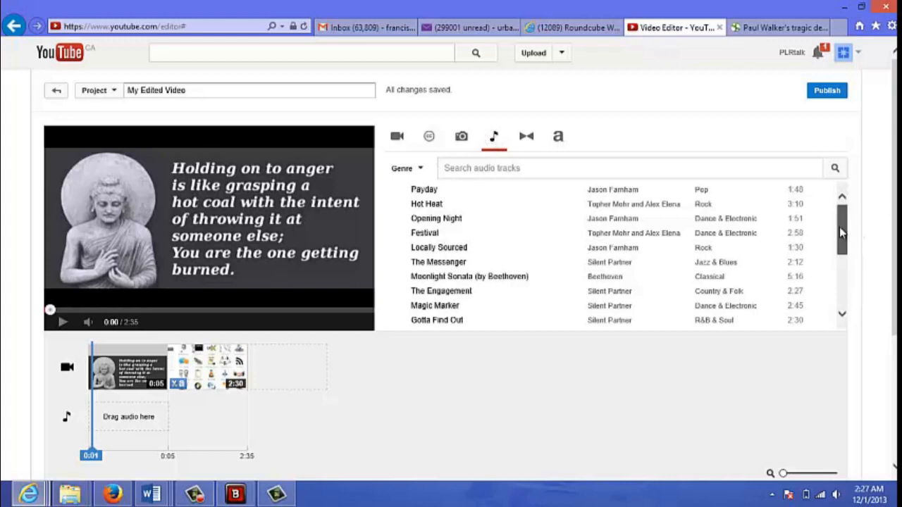
scroll(839, 232, down, 10)
scroll(840, 240, up, 10)
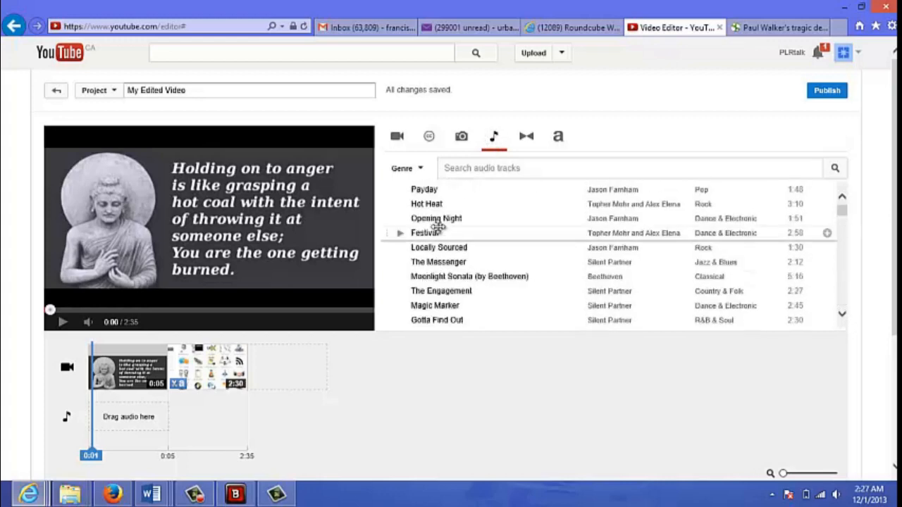
drag(437, 227, 403, 188)
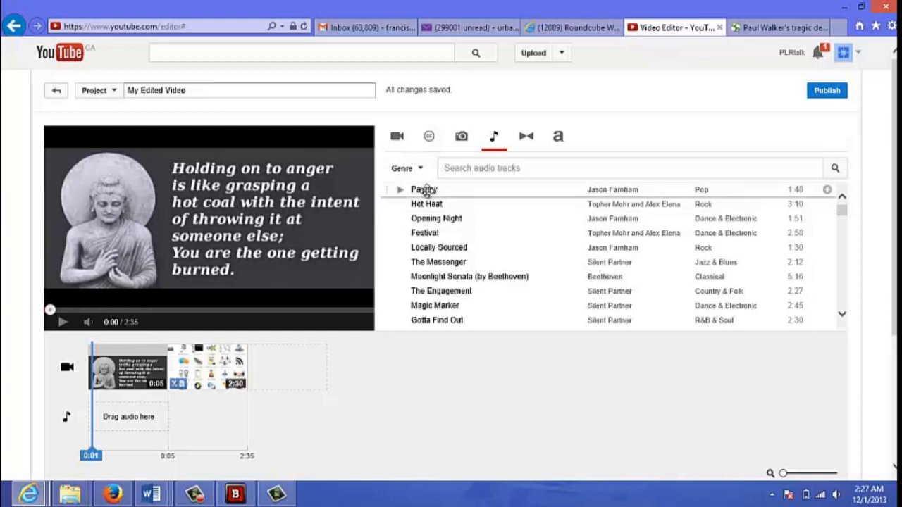
drag(425, 189, 161, 425)
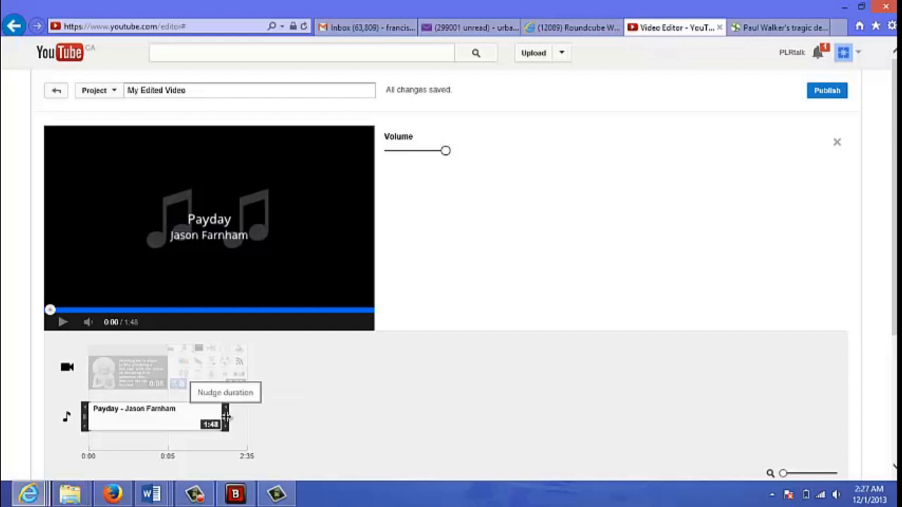
Step: Trim the Payday audio clip to 0:05 so it ends together with the photo clip, and pause playback
drag(225, 417, 160, 415)
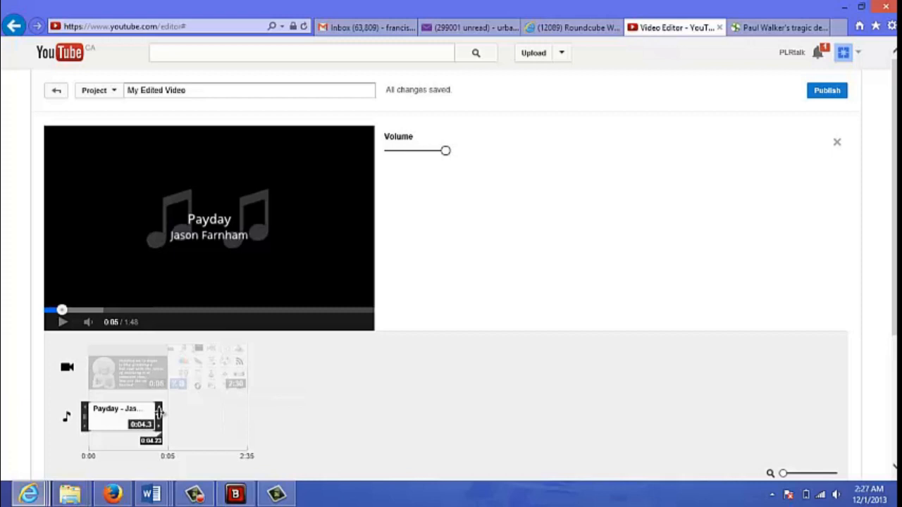
mouse_move(159, 415)
mouse_down()
mouse_move(148, 416)
mouse_move(168, 420)
mouse_up()
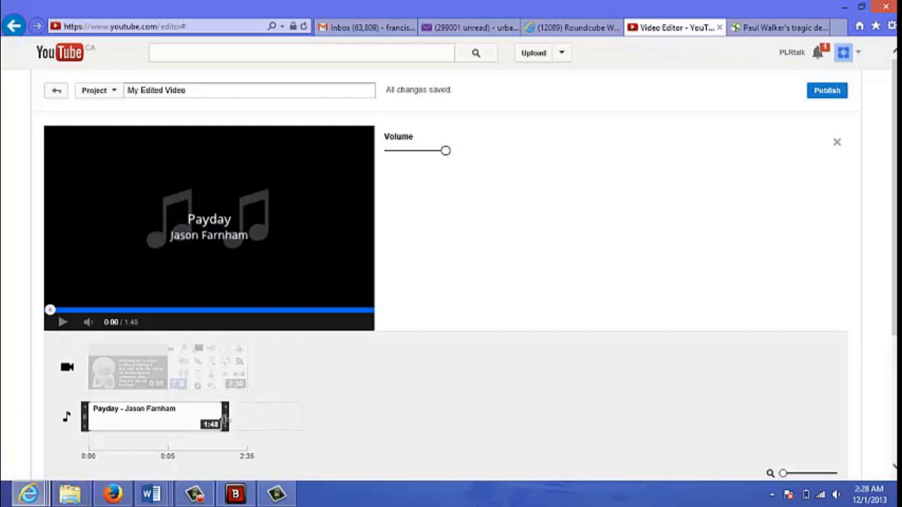
drag(225, 418, 168, 419)
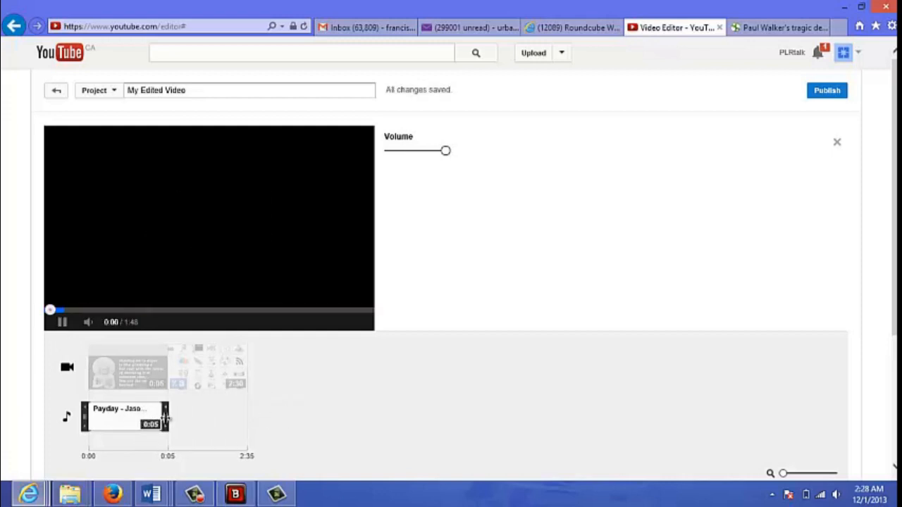
click(62, 323)
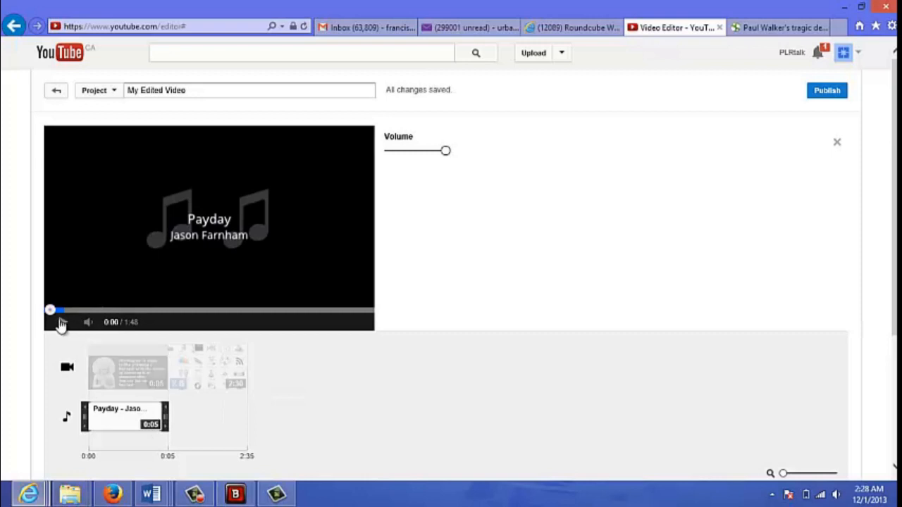
Step: Preview the project from the photo into the video clip to check the trimmed music
click(69, 371)
click(61, 322)
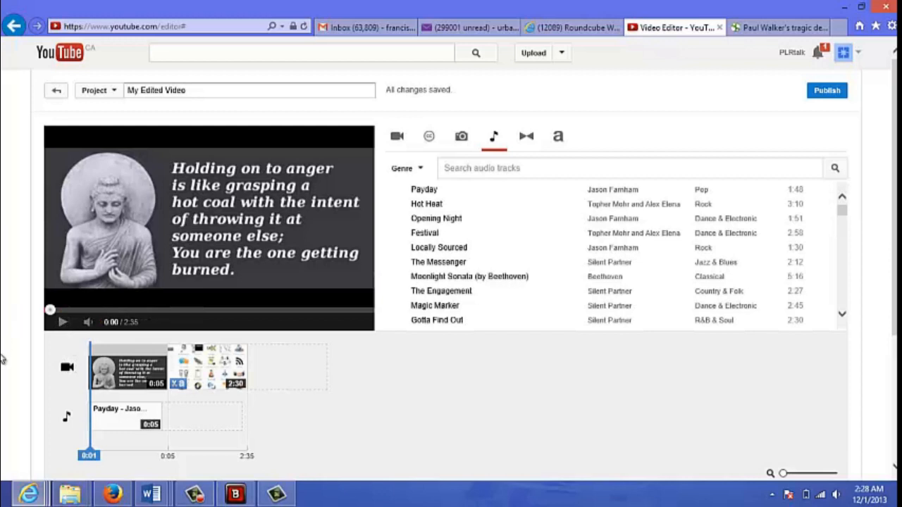
click(62, 322)
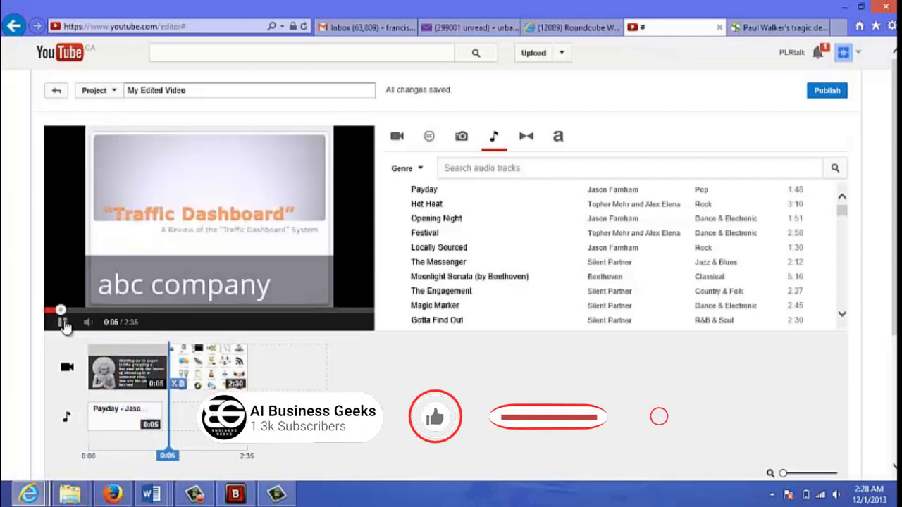
click(62, 322)
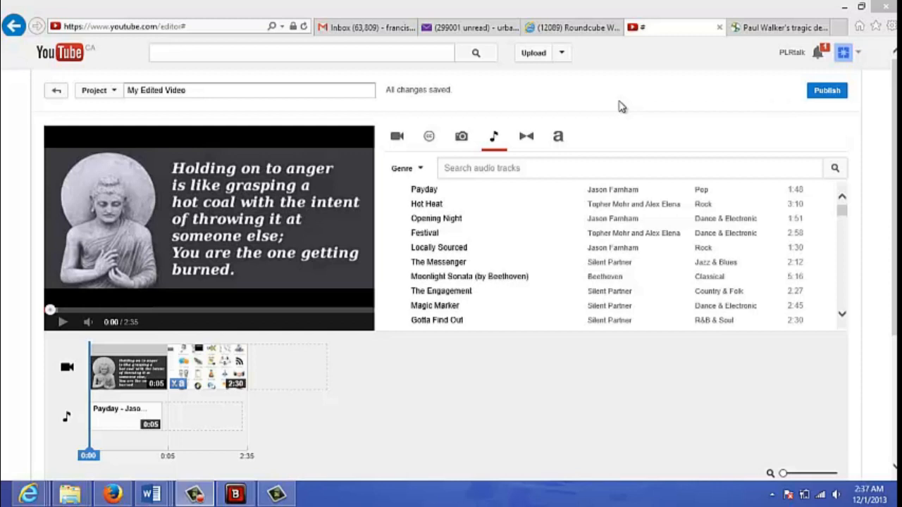
Step: Insert a Heart transition between the photo and the video clip, and preview it in the project
click(523, 143)
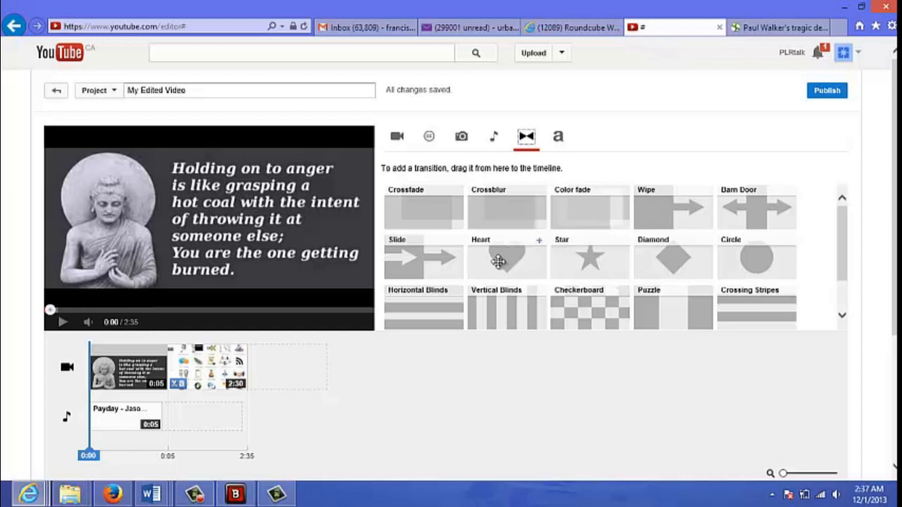
mouse_move(498, 261)
mouse_down()
mouse_move(378, 348)
mouse_move(278, 379)
mouse_move(222, 378)
mouse_up()
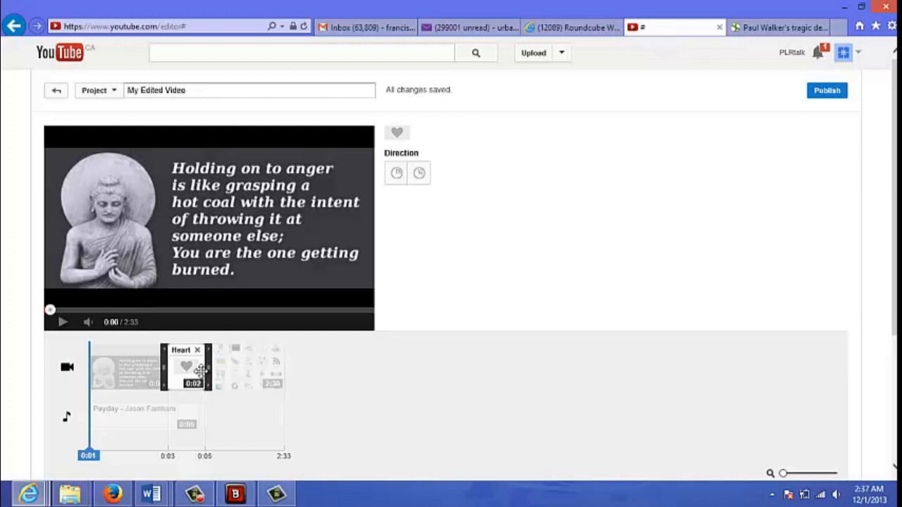
click(68, 374)
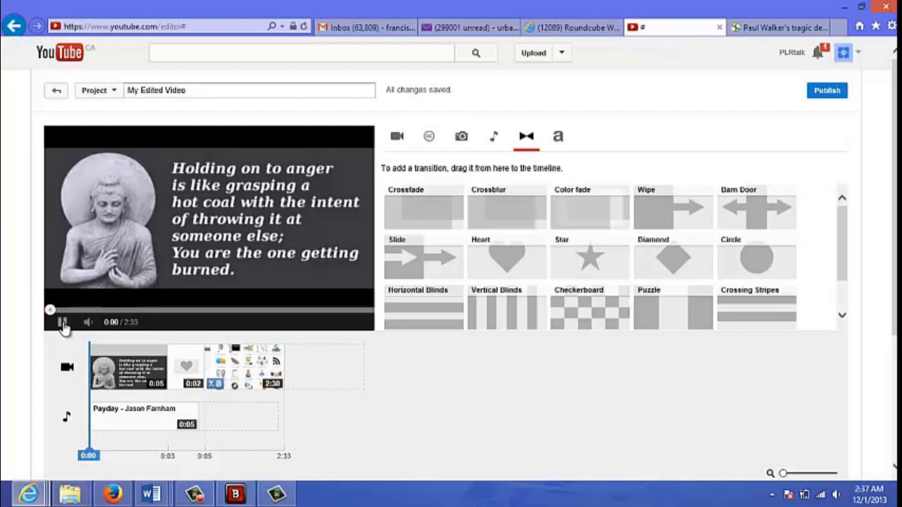
click(62, 324)
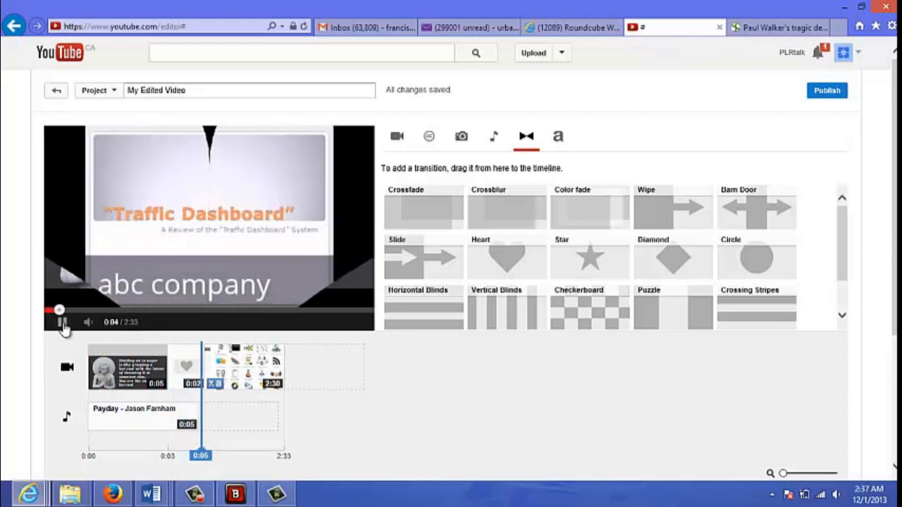
click(63, 327)
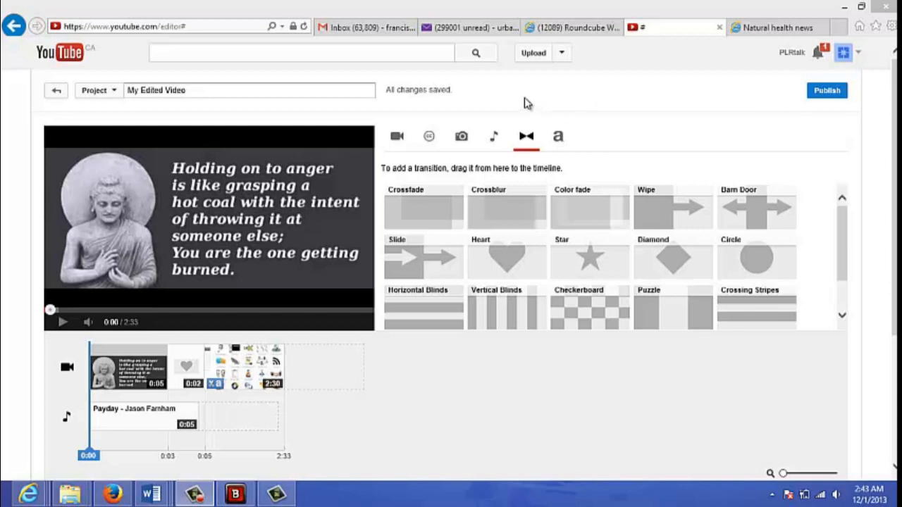
Step: Insert a Centered title at the beginning of the timeline, ahead of the photo, and open its text settings
click(558, 137)
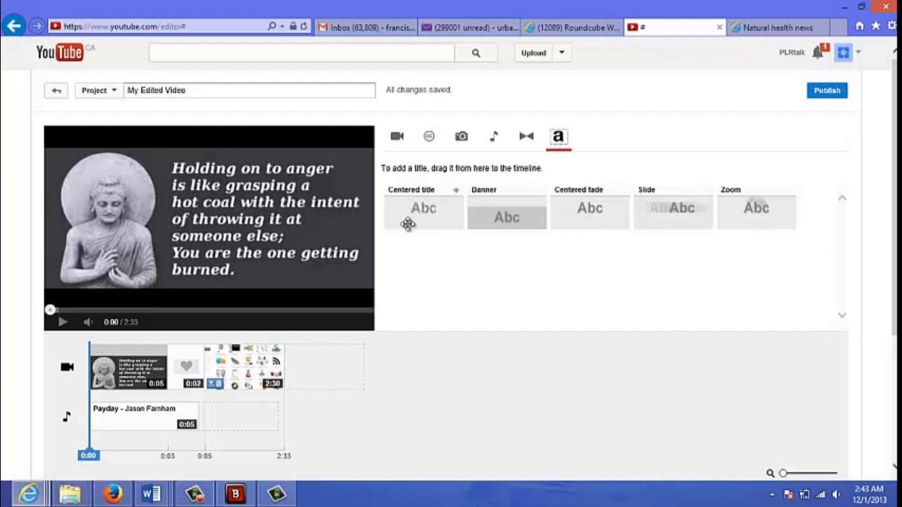
drag(406, 222, 90, 375)
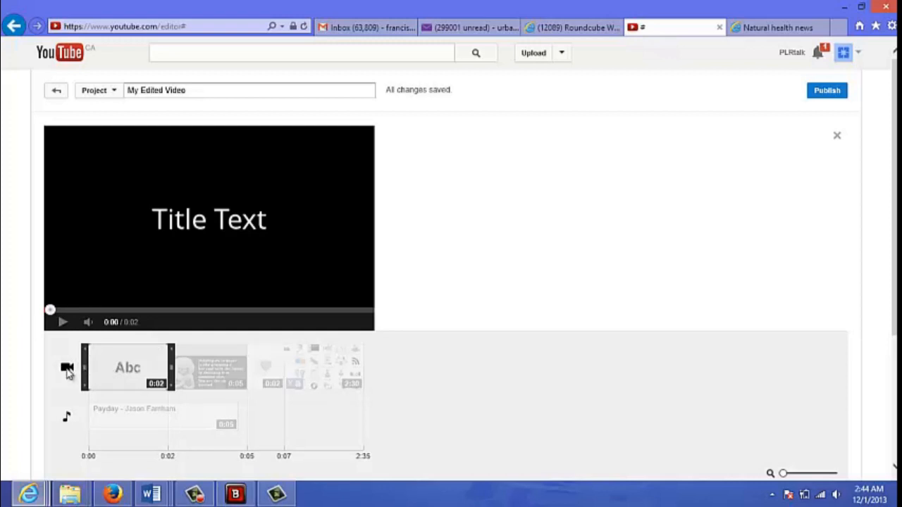
click(125, 375)
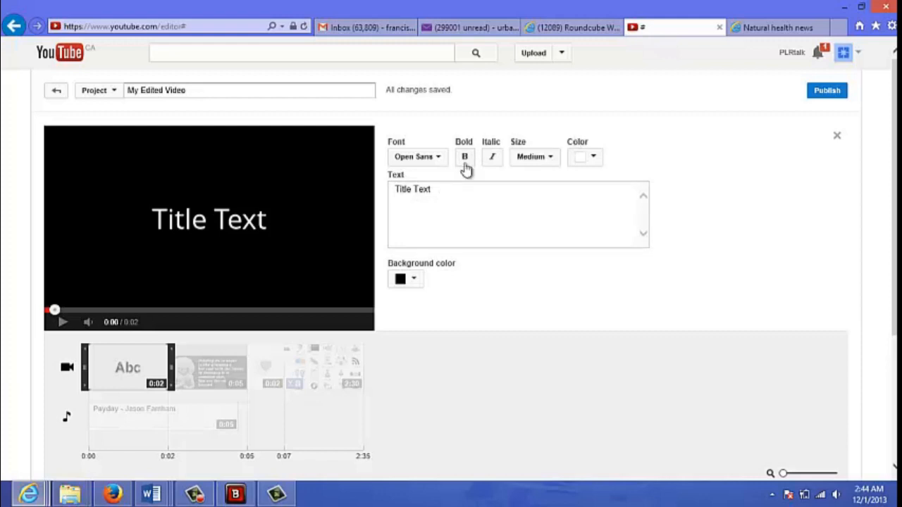
Step: Replace the title's placeholder text with "Welcome to ABC company video"
click(435, 190)
drag(435, 191, 379, 197)
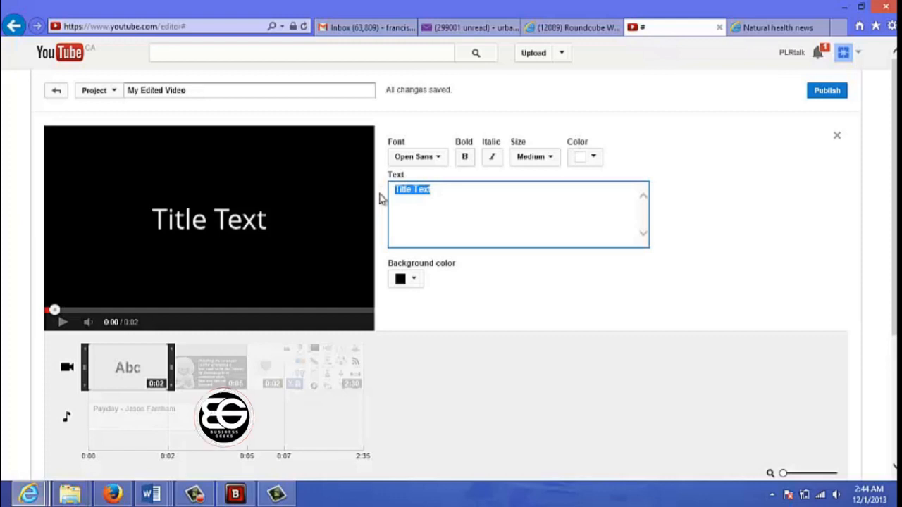
text(Ae)
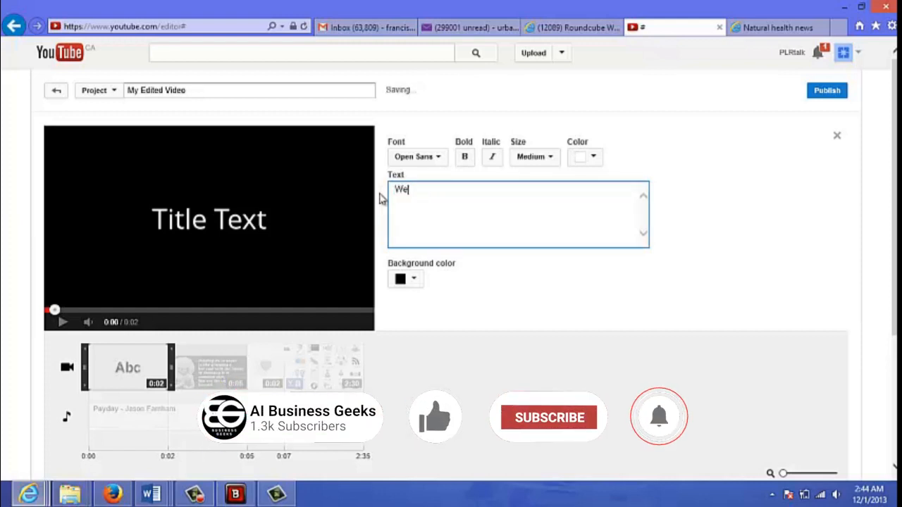
text(lcome to )
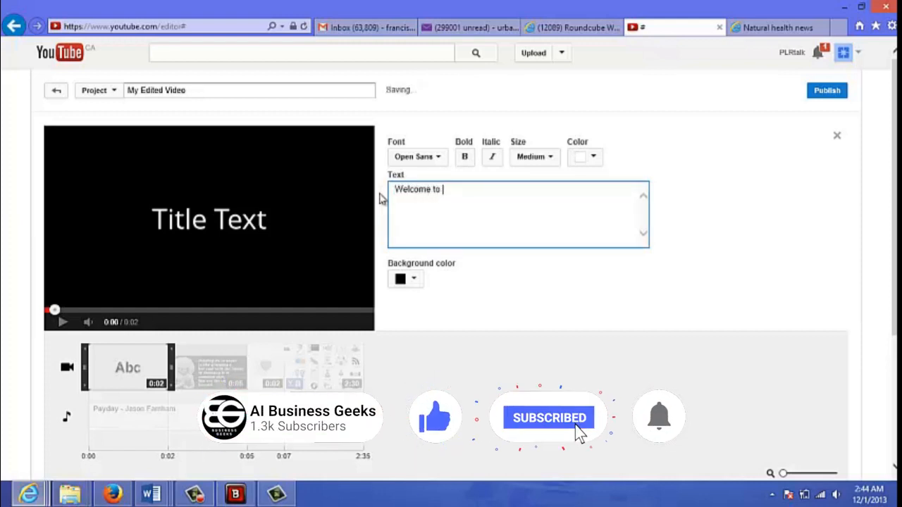
text(ABC company)
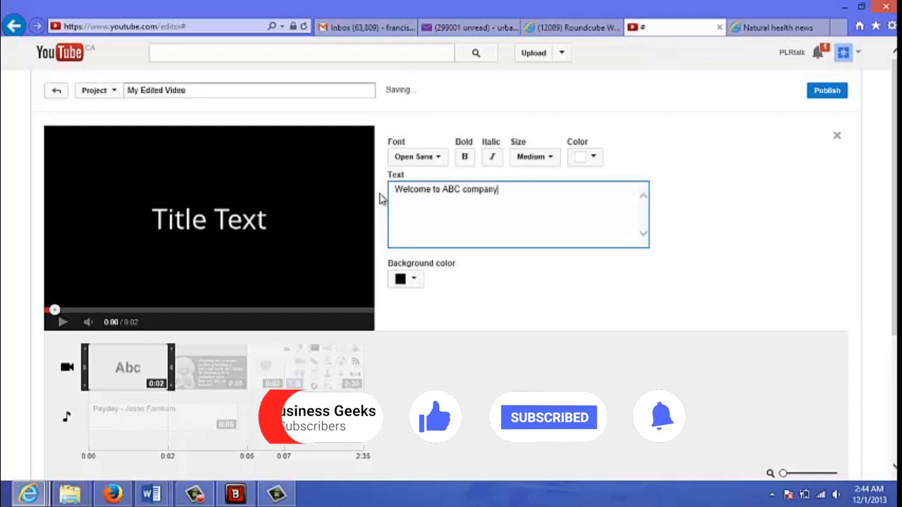
text( message)
key(BackSpace)
key(BackSpace)
key(BackSpace)
key(BackSpace)
key(BackSpace)
key(BackSpace)
key(BackSpace)
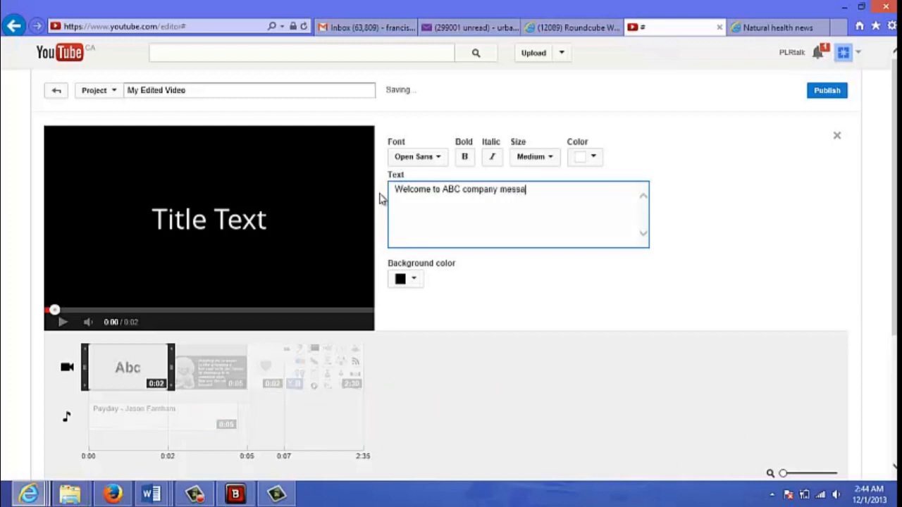
text(video)
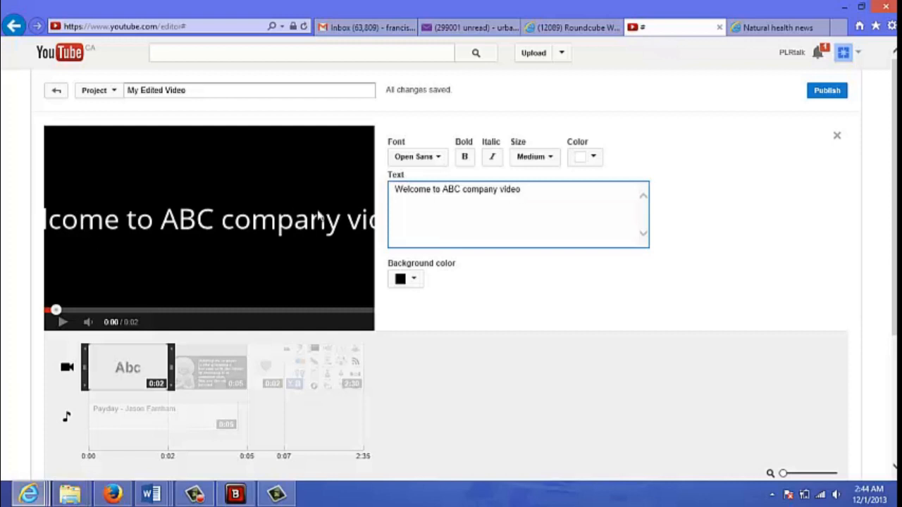
Step: Set the title's text size to Small and preview the project from the opening title into the photo
click(552, 161)
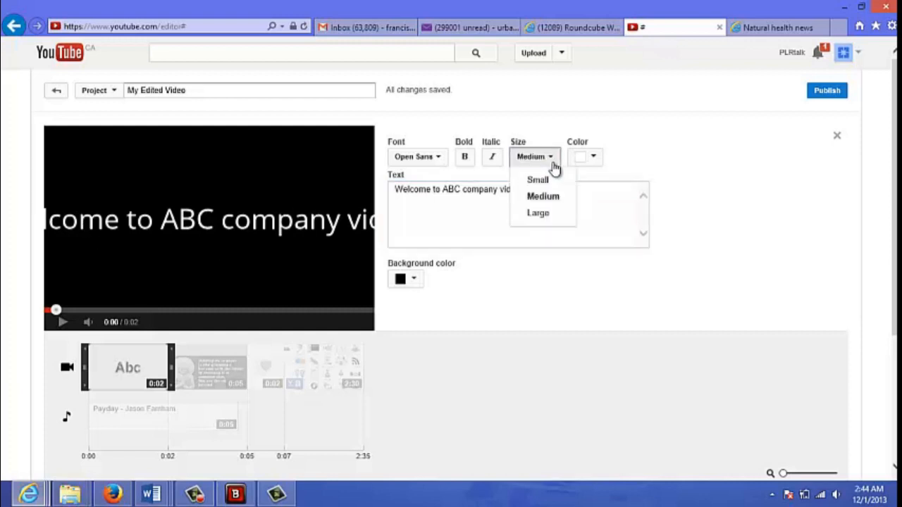
click(551, 182)
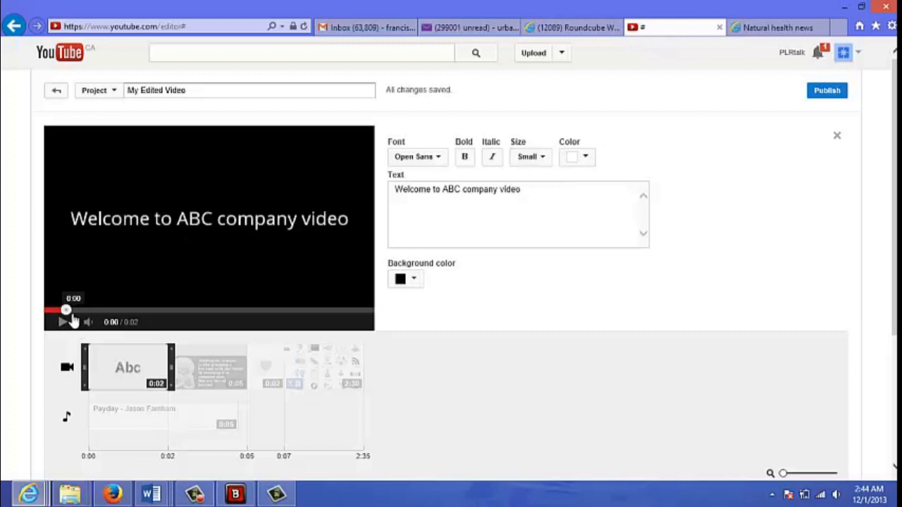
click(65, 376)
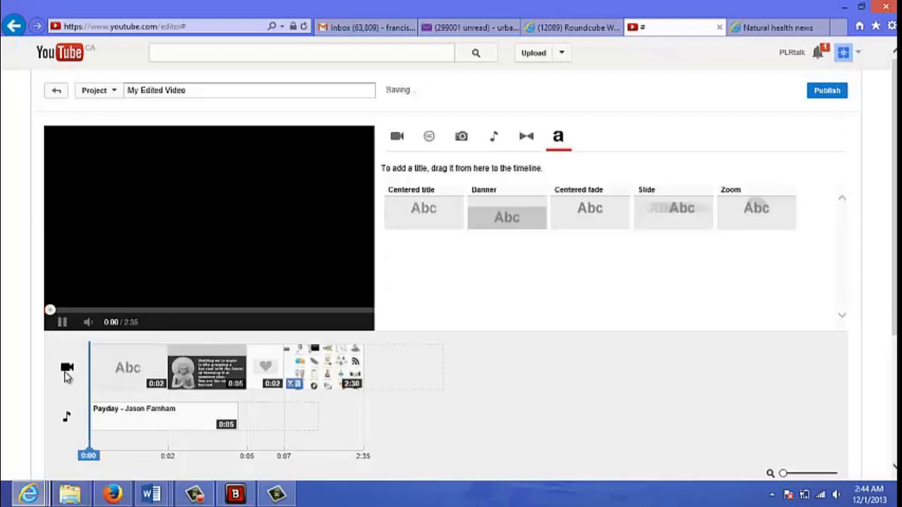
click(62, 324)
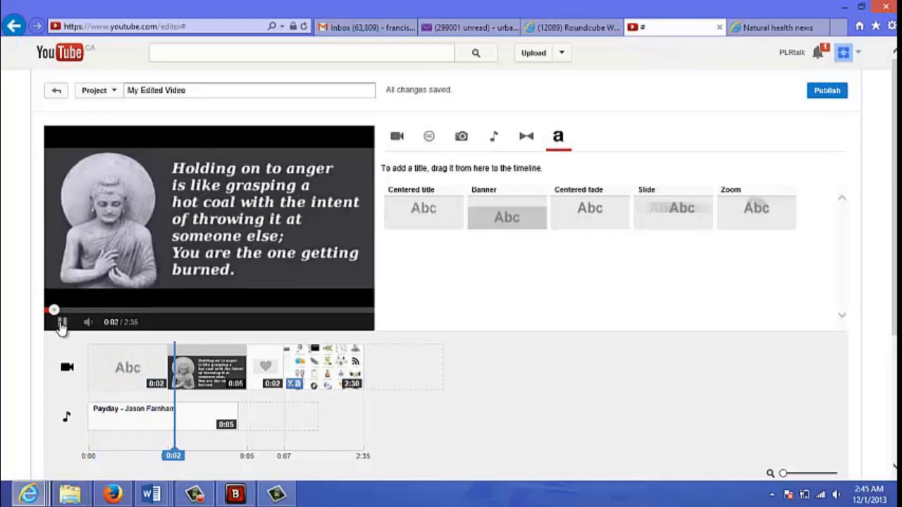
click(61, 324)
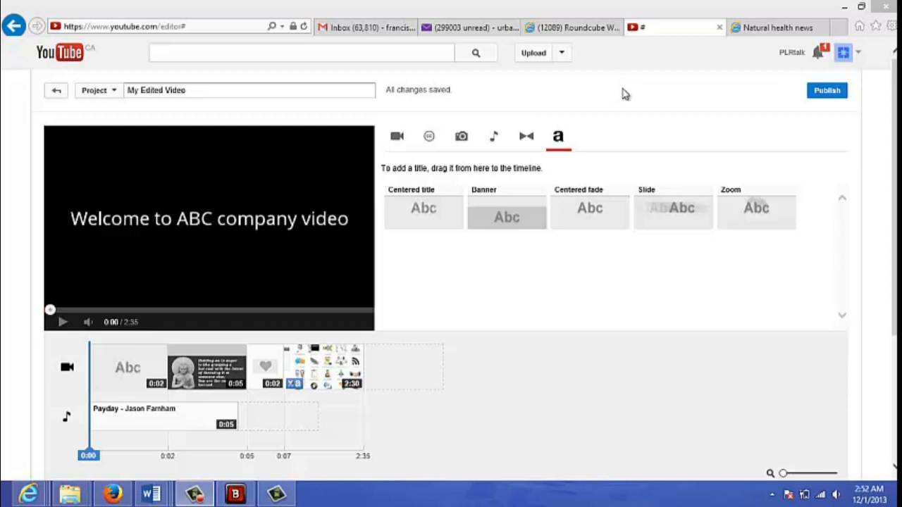
Step: Publish the edited video, reload its watch page, and play the result before pausing it
click(826, 91)
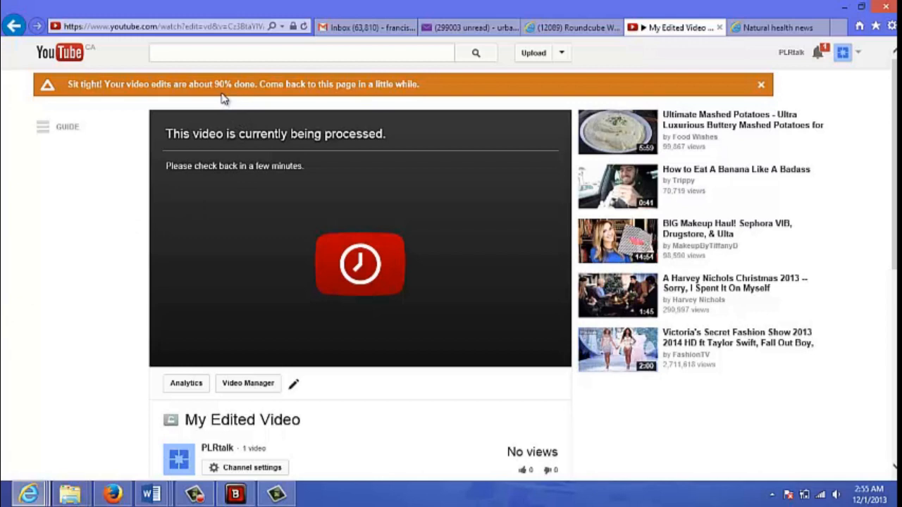
click(304, 26)
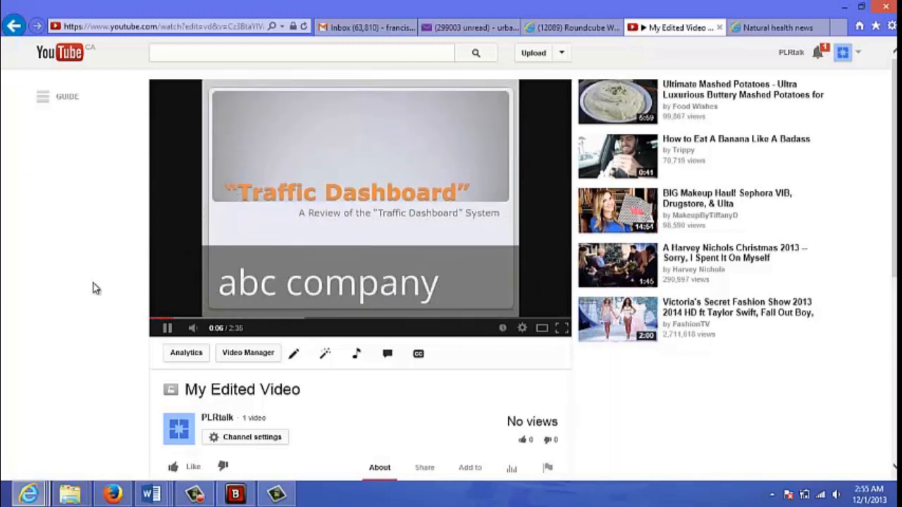
click(168, 331)
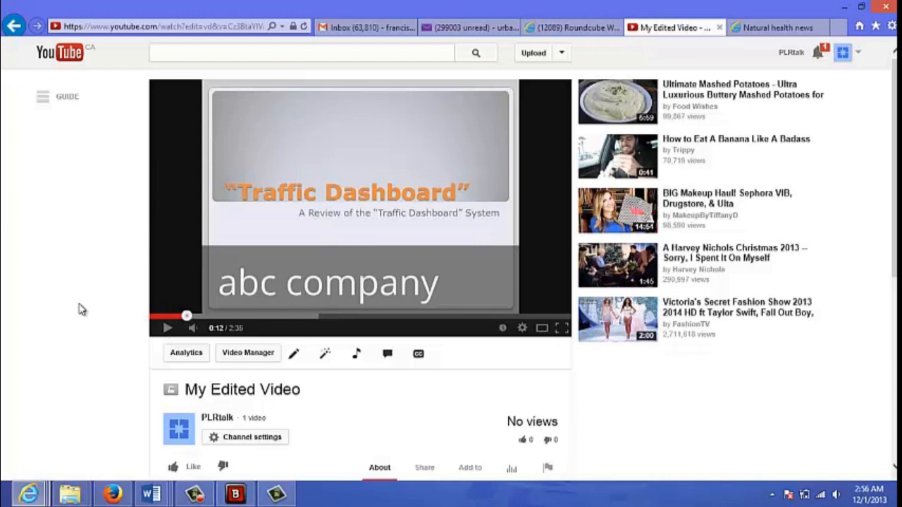